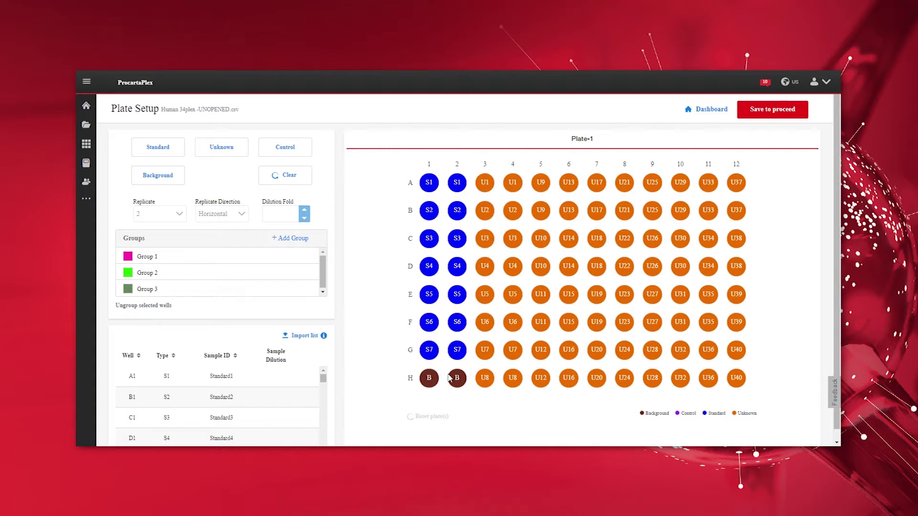
Bring up the 96-well plate layout for Human 34plex -UNOPENED.csv in Plate Setup.
mouse_move(450, 378)
Clear the plate, then mark A1–G2 as standards S1–S7 and H1–H2 as background.
click(285, 175)
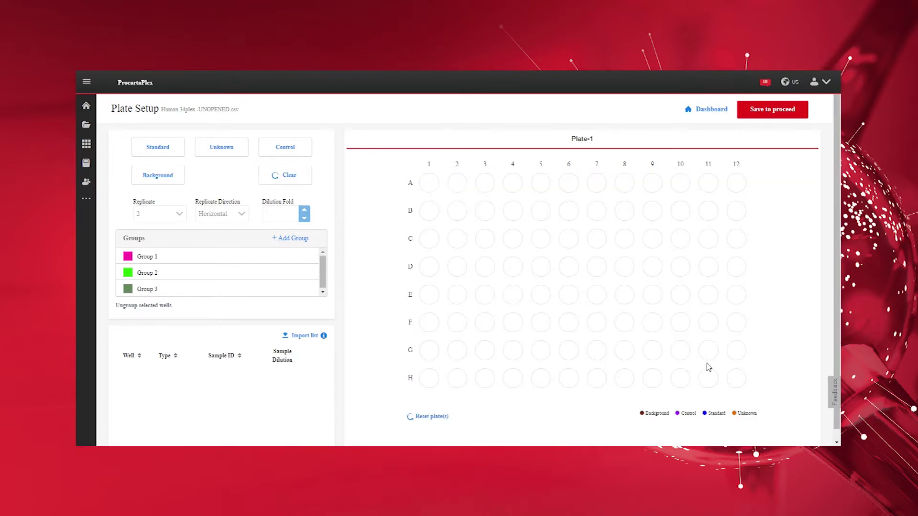
click(173, 148)
drag(425, 173, 459, 383)
click(172, 176)
Assign unknowns U1–U40 across columns 3–12 and put columns 3–4 into Group 1.
click(221, 147)
drag(478, 173, 507, 378)
click(236, 150)
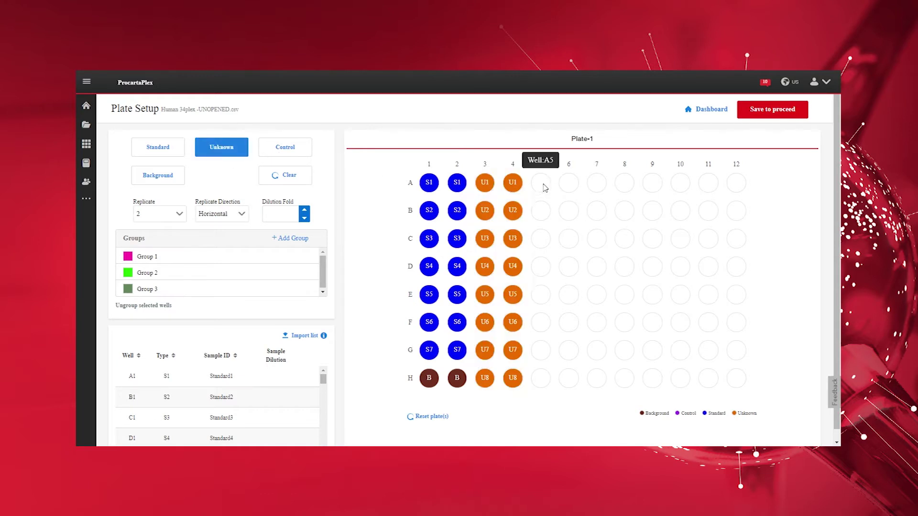
drag(540, 181, 562, 373)
click(230, 149)
drag(599, 180, 619, 377)
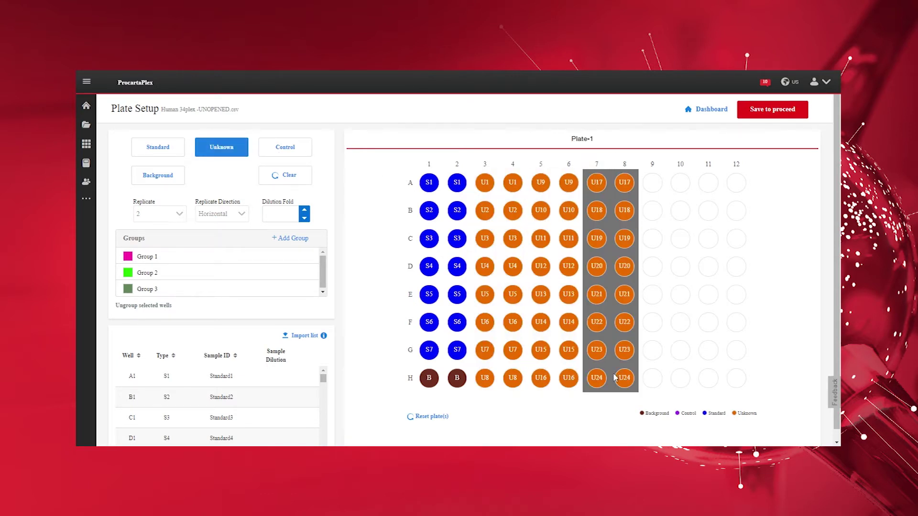
click(233, 151)
drag(653, 184, 682, 383)
click(226, 150)
drag(705, 180, 737, 380)
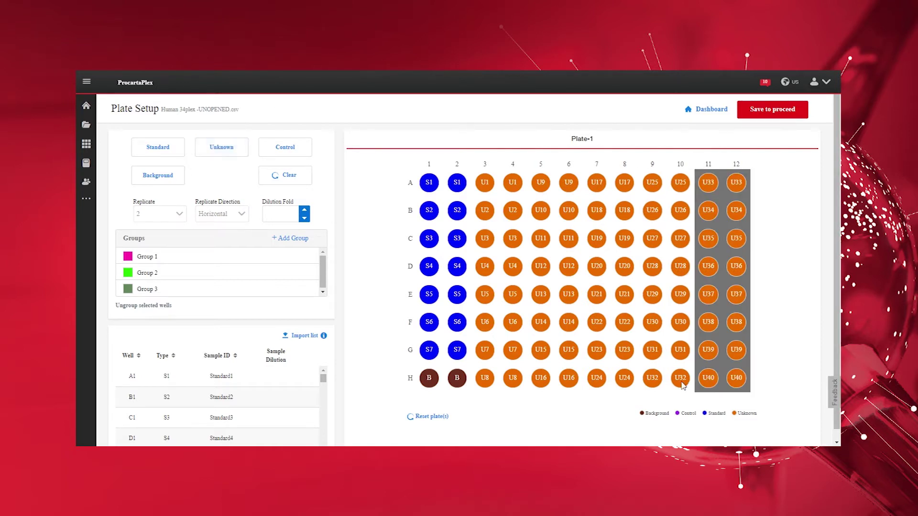
drag(484, 182, 511, 379)
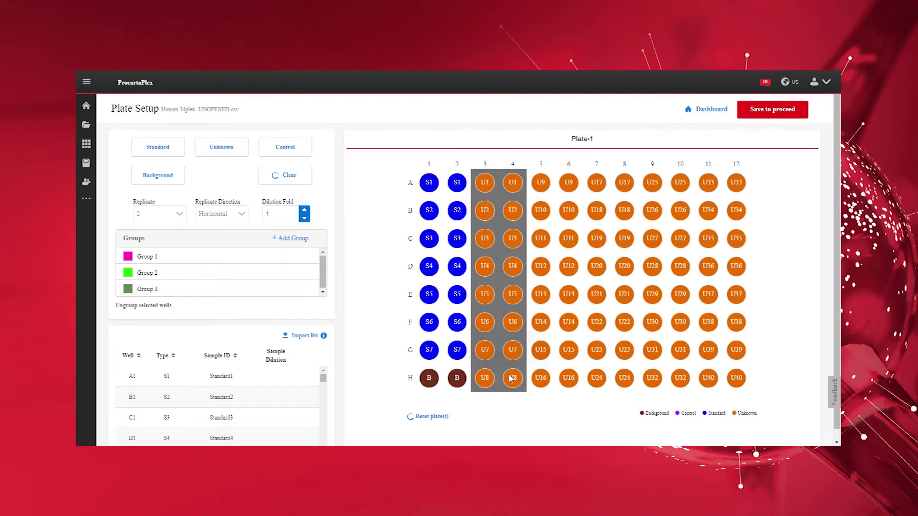
click(149, 260)
Rename Group 1 to Treated.
click(164, 257)
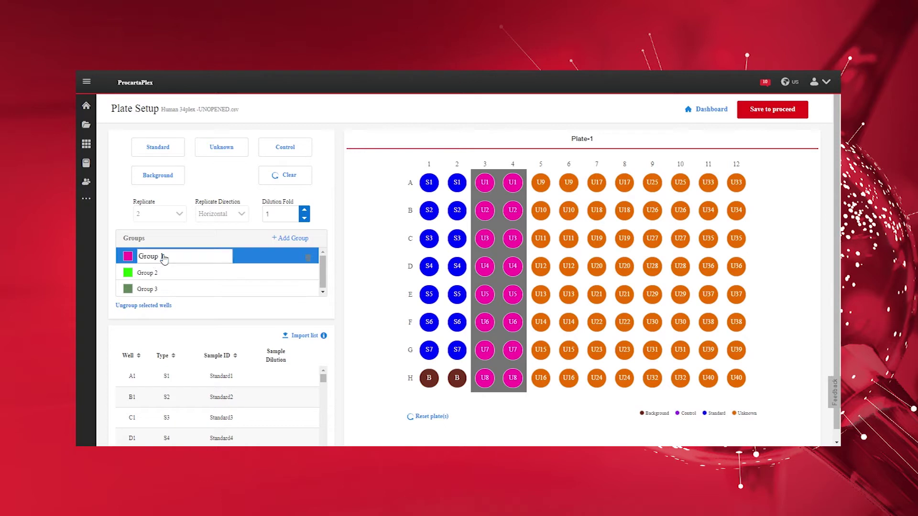
drag(167, 258, 138, 255)
text(Treated)
key(Return)
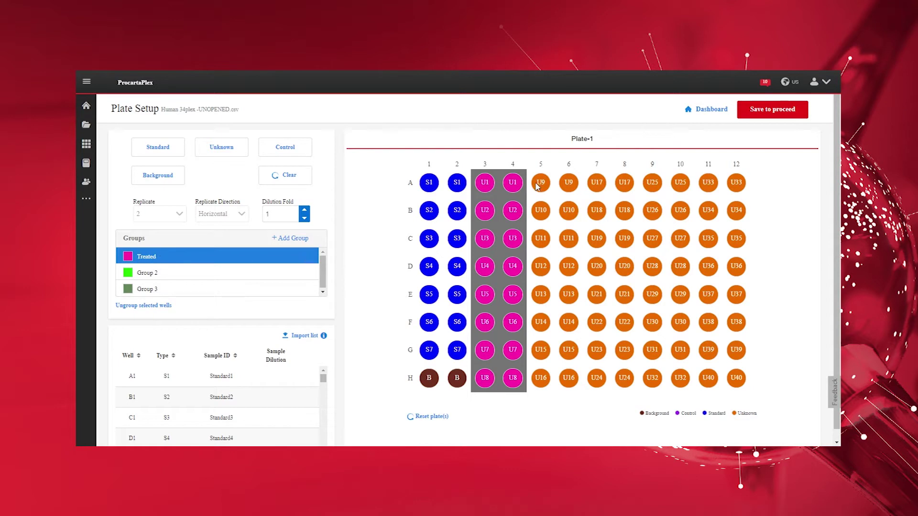
Put the columns 5–12 wells into Group 2 and name it Untreated.
drag(536, 182, 736, 380)
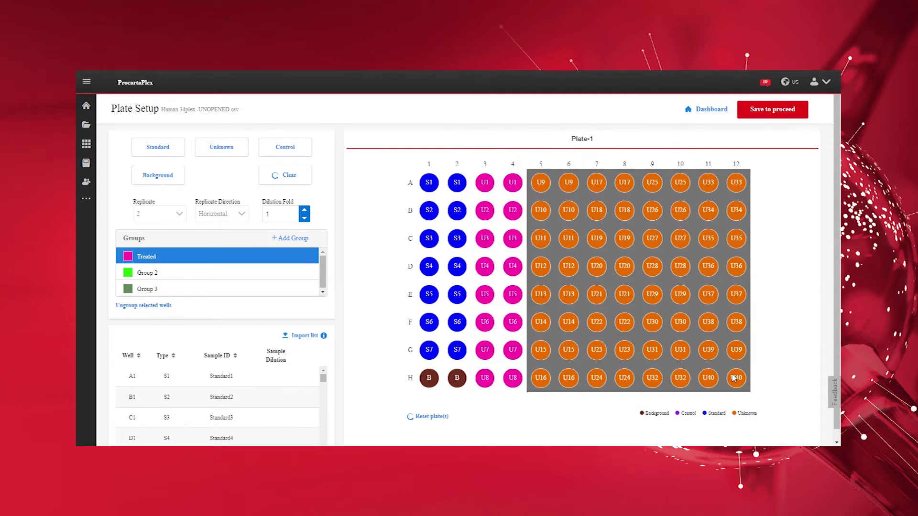
click(161, 272)
click(164, 272)
drag(165, 273, 144, 274)
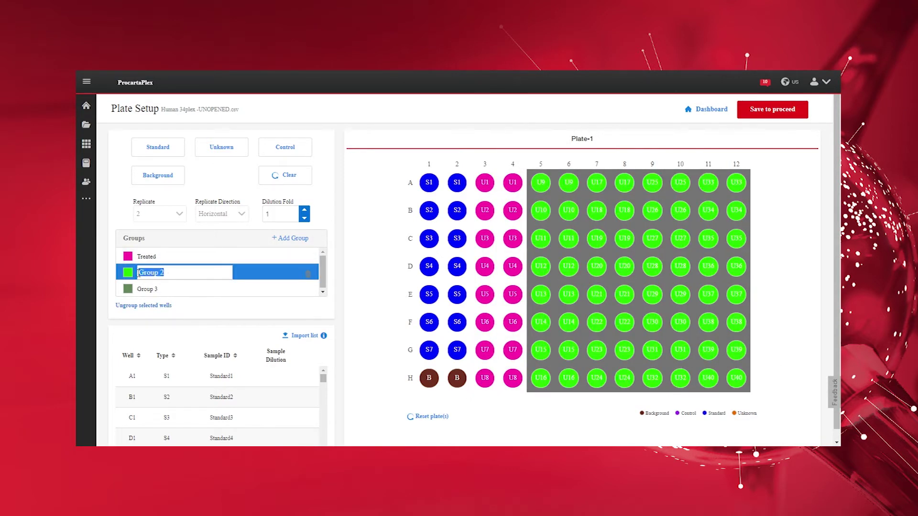
text(Untreated)
key(Return)
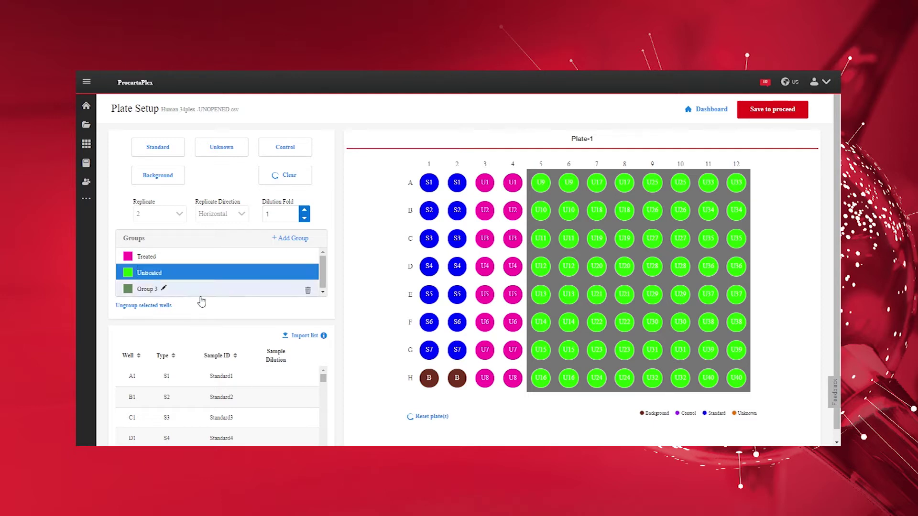
scroll(321, 392, down, 5)
Set well A3's sample ID to Sample A with a dilution of 1.
scroll(320, 391, down, 1)
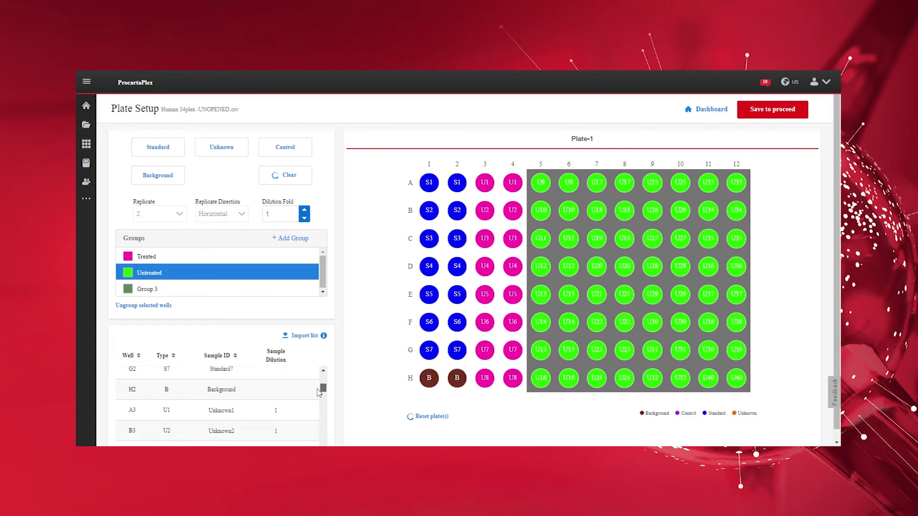
click(234, 410)
drag(234, 410, 190, 414)
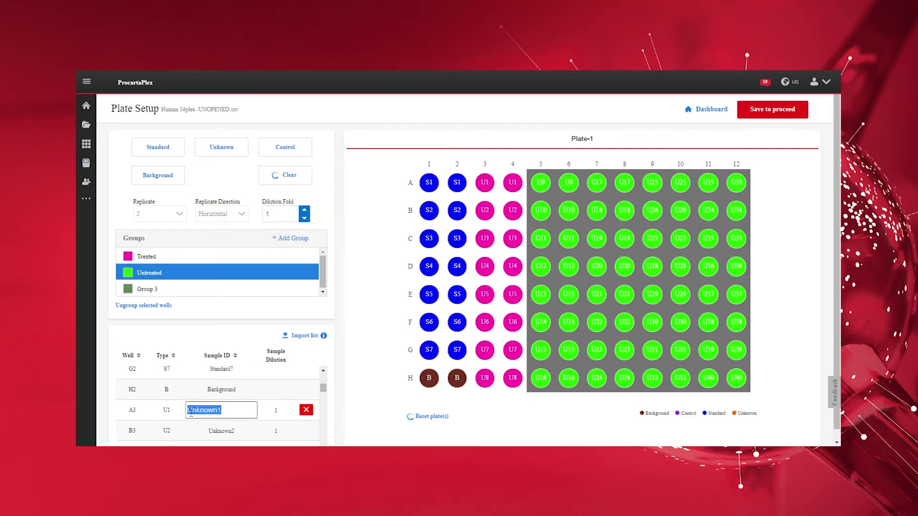
text(Sample A)
click(277, 410)
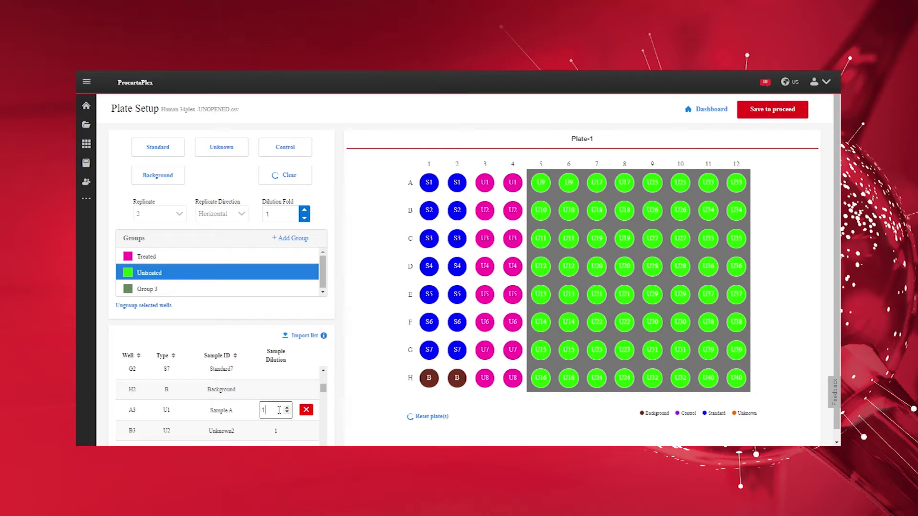
key(shift+Tab)
Import sample IDs from the Desktop's Sample List file and save the plate layout.
click(303, 336)
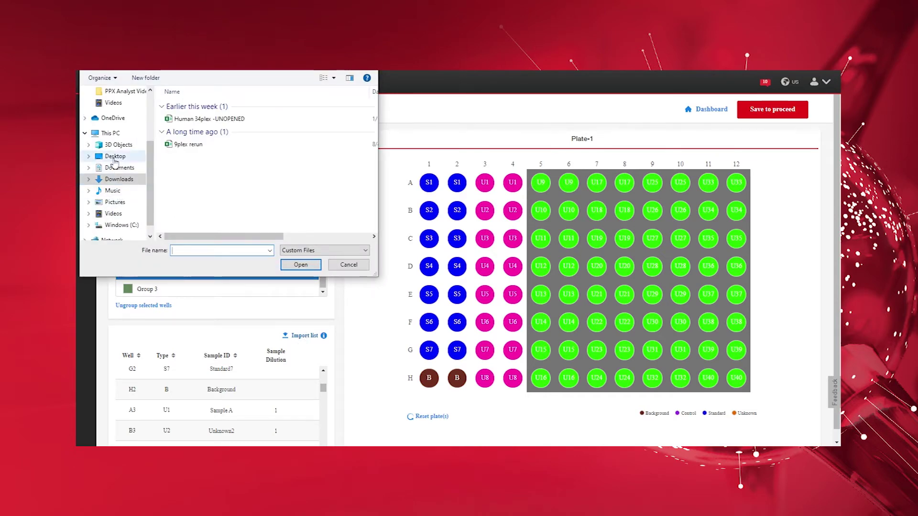
click(115, 157)
click(189, 116)
click(287, 267)
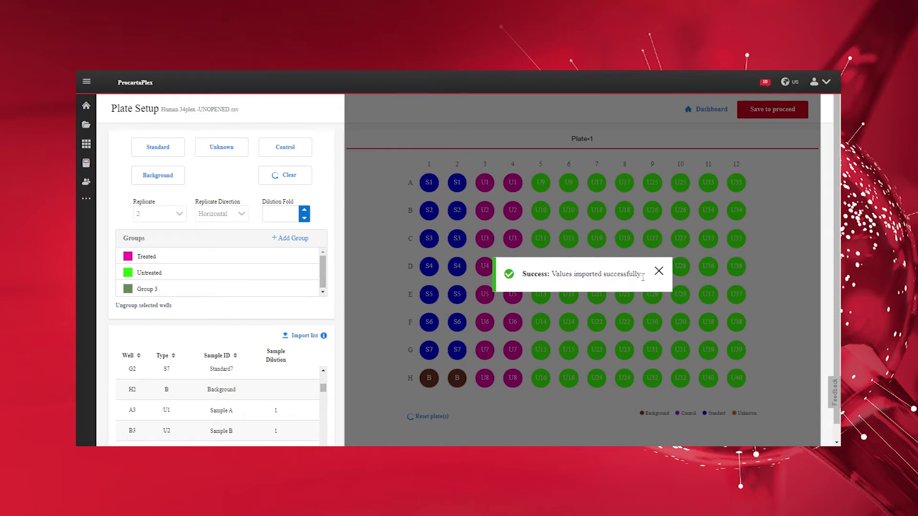
click(659, 272)
drag(324, 388, 324, 398)
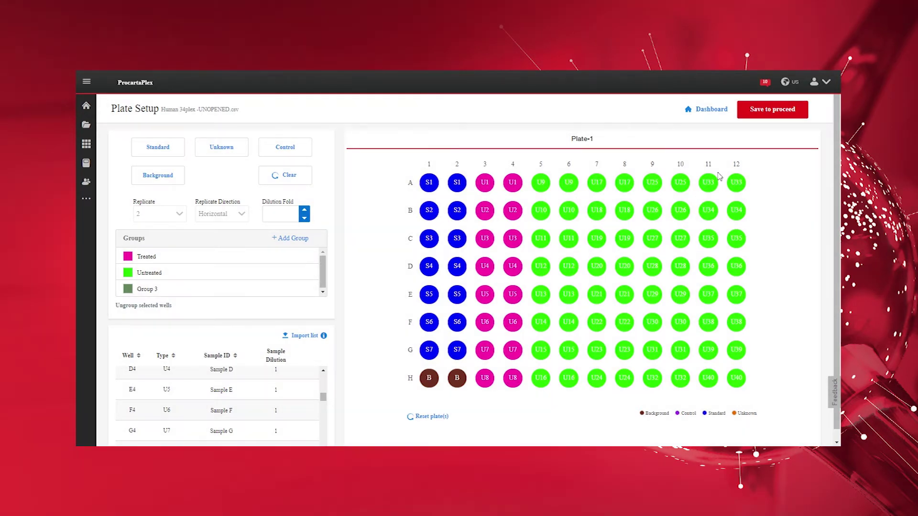
click(766, 112)
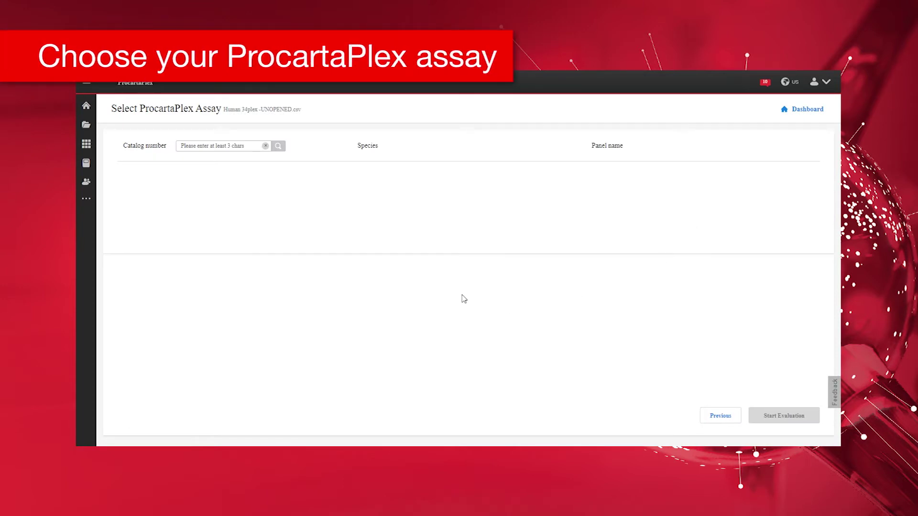
text(EPX340)
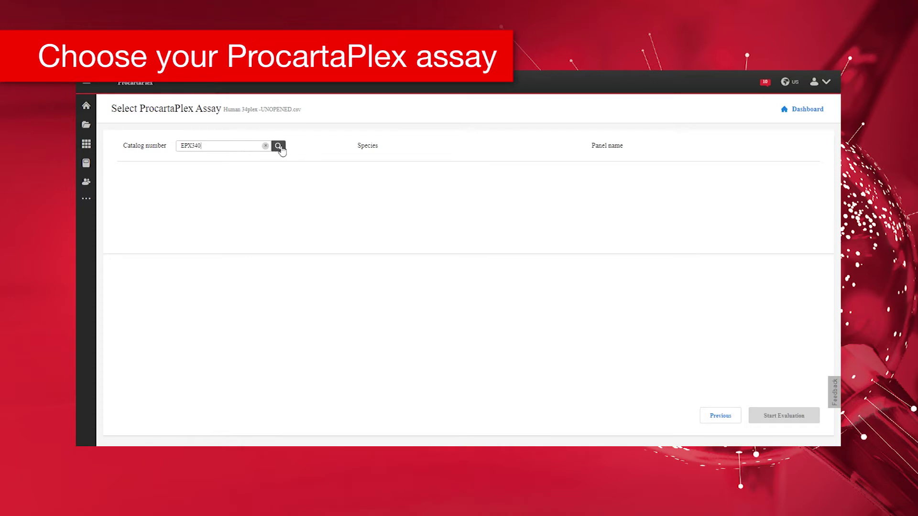
click(279, 146)
click(191, 160)
click(126, 172)
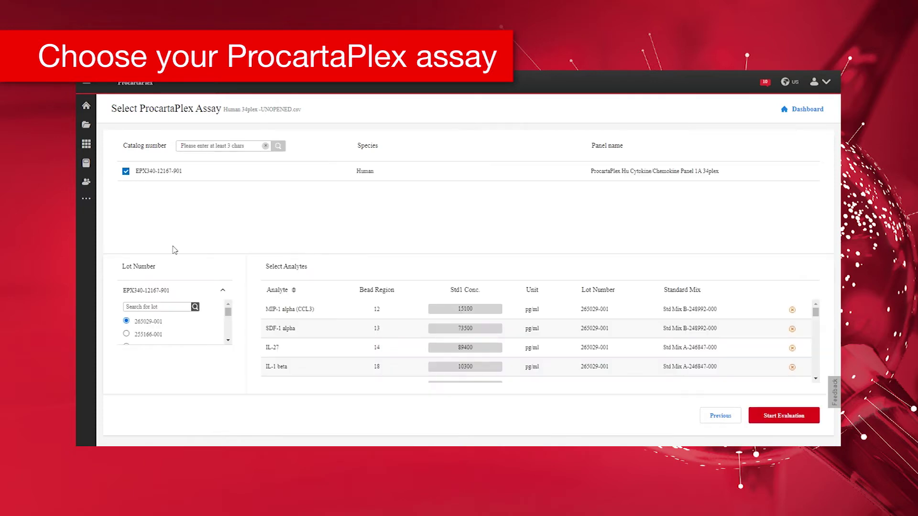
scroll(173, 320, down, 3)
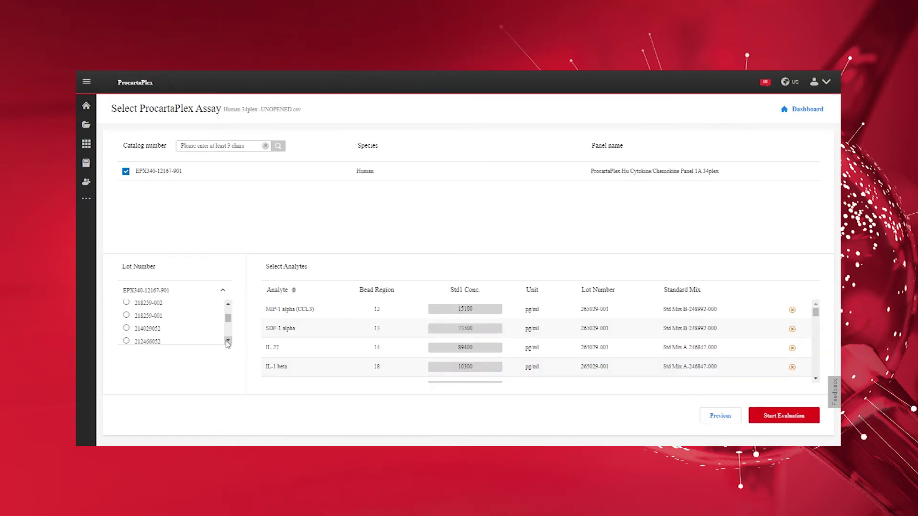
click(126, 329)
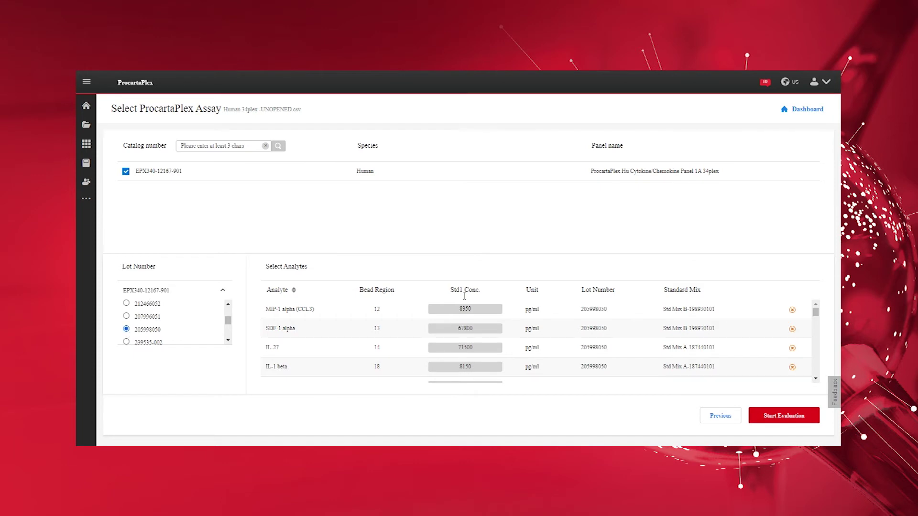
click(785, 417)
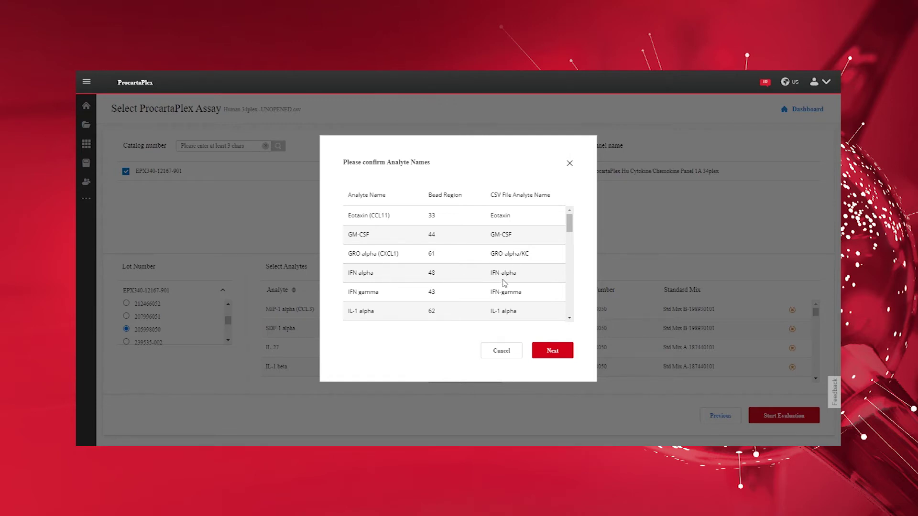
Scroll through the analyte name list to check each bead region's CSV name.
scroll(569, 243, down, 3)
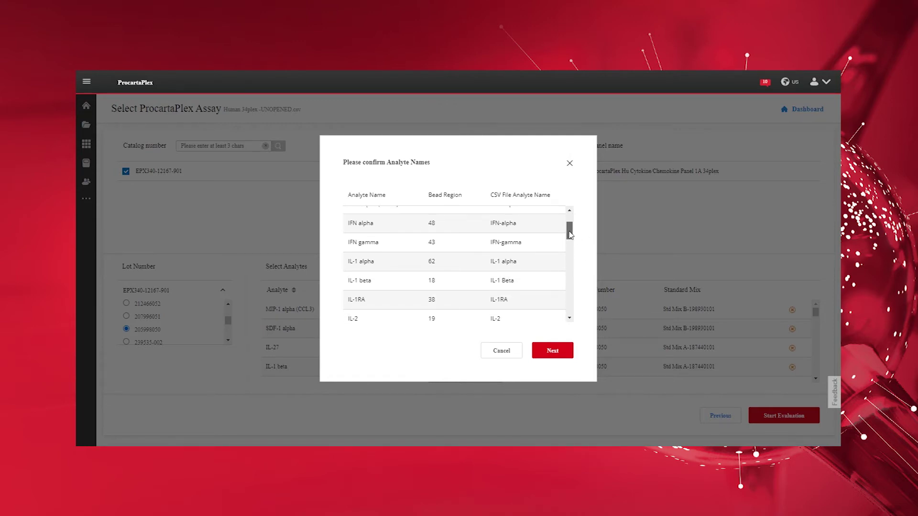
drag(569, 243, 563, 316)
Accept the analyte names and view the IL-17A (CTLA-8) standard curve.
click(553, 353)
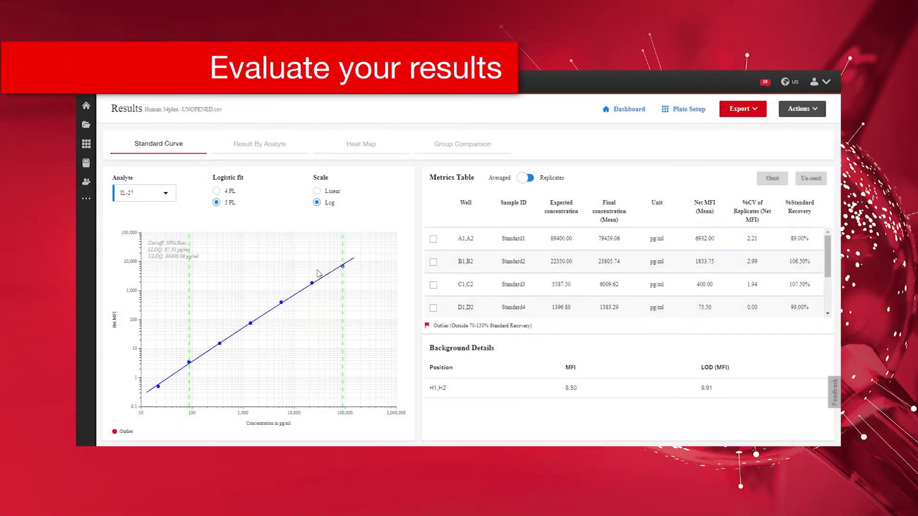
click(166, 194)
scroll(151, 249, down, 5)
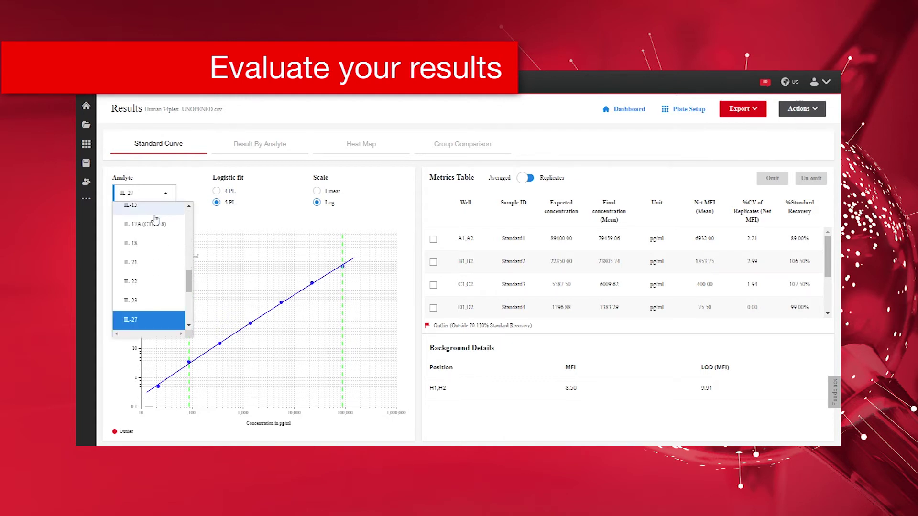
click(152, 228)
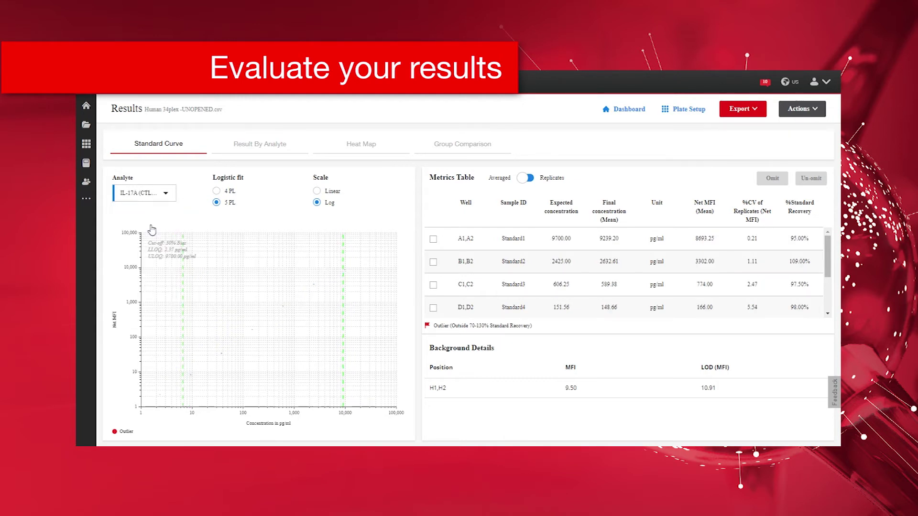
Switch the standard curve to IL-2 and open the result actions menu.
click(166, 194)
scroll(183, 263, down, 5)
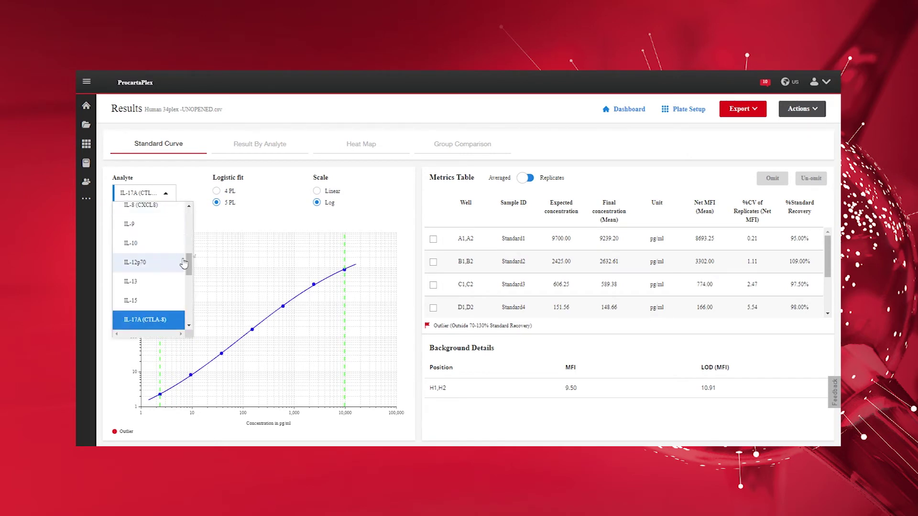
scroll(188, 256, up, 3)
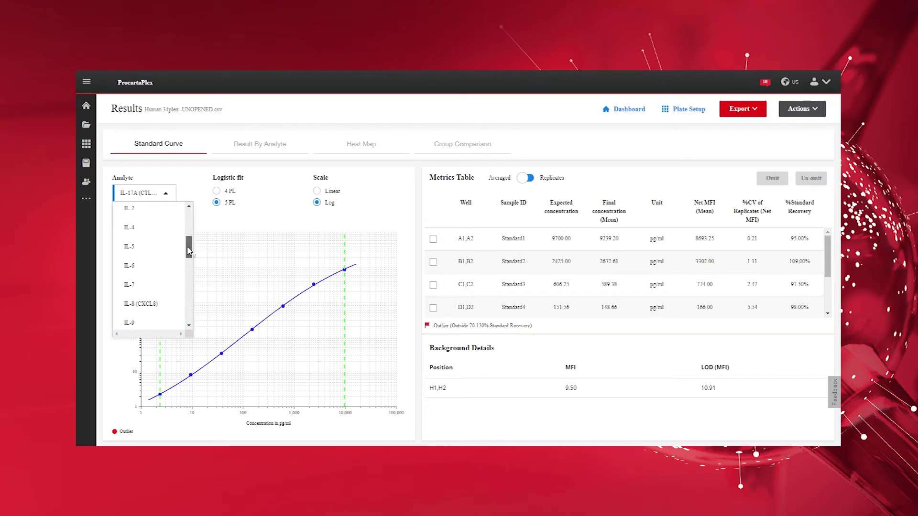
scroll(148, 234, up, 1)
click(146, 228)
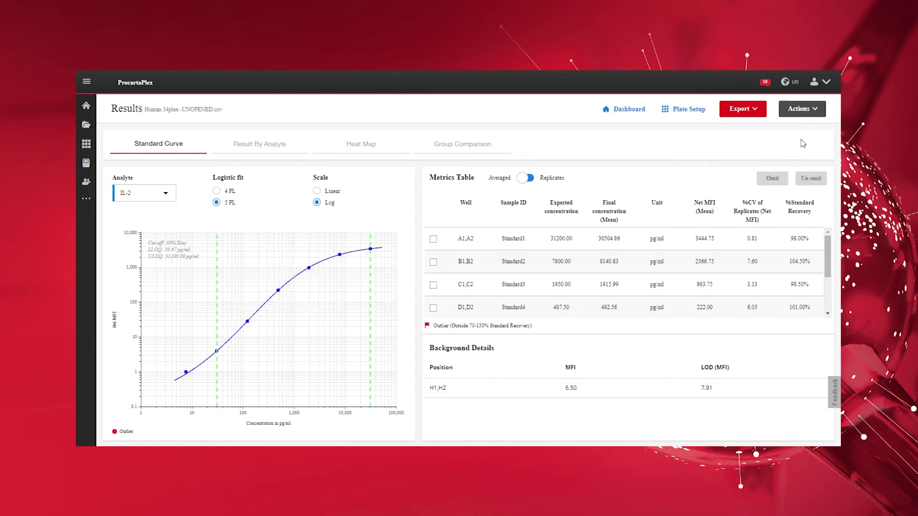
click(812, 109)
click(796, 126)
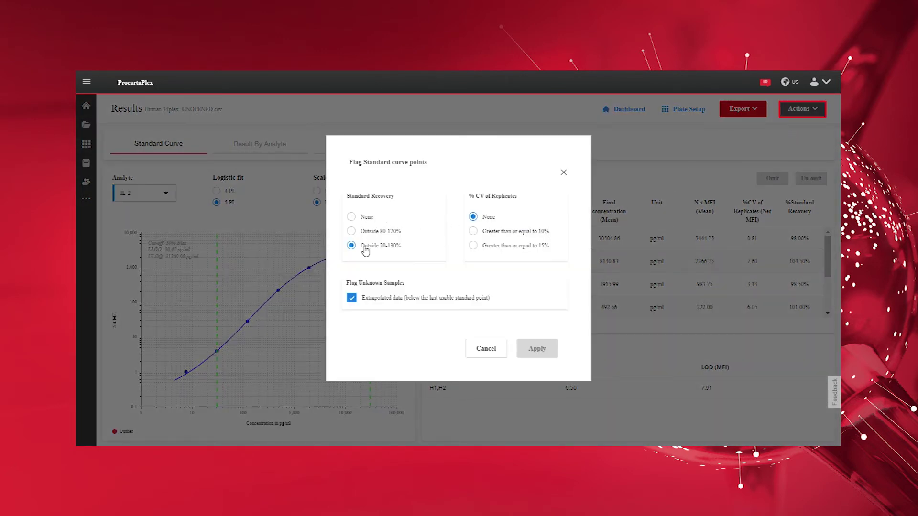
click(486, 349)
click(216, 191)
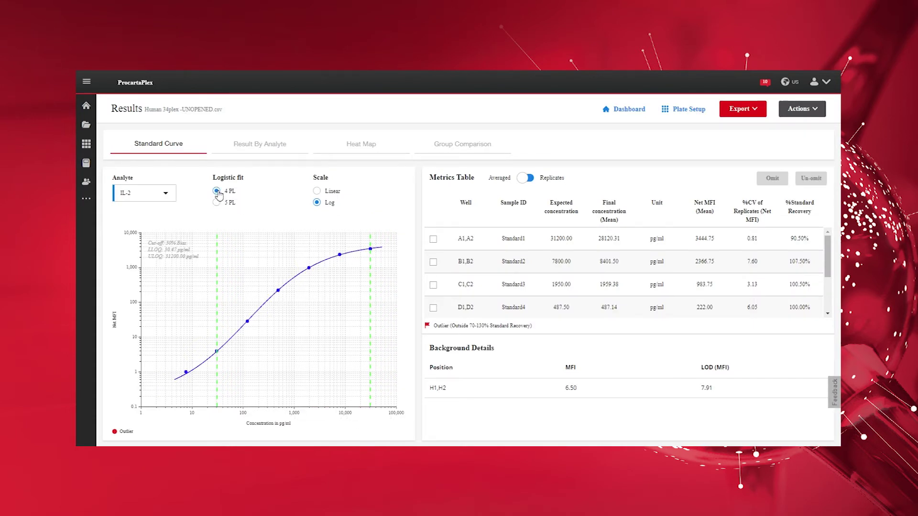
click(217, 203)
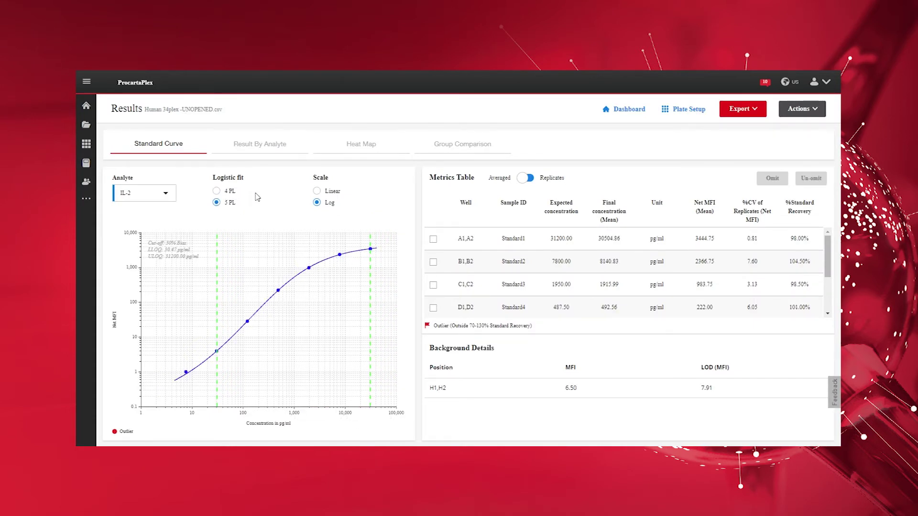
click(317, 191)
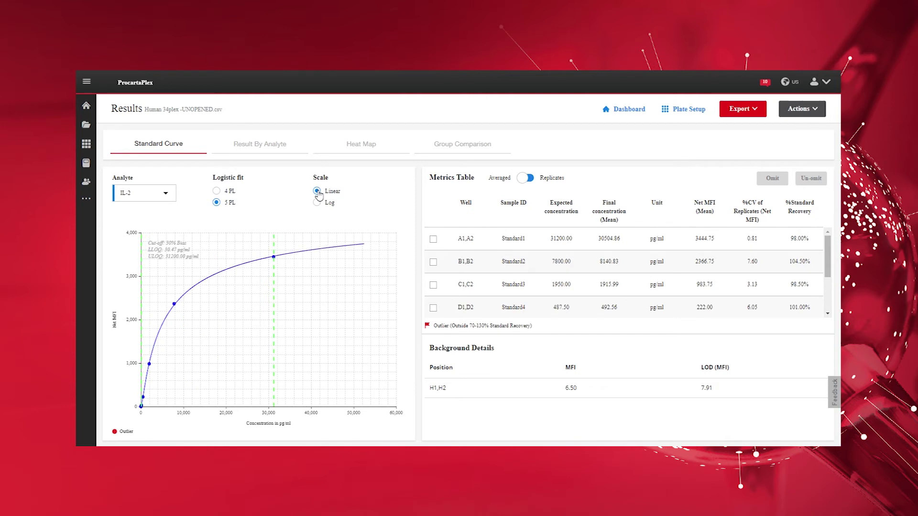
click(317, 203)
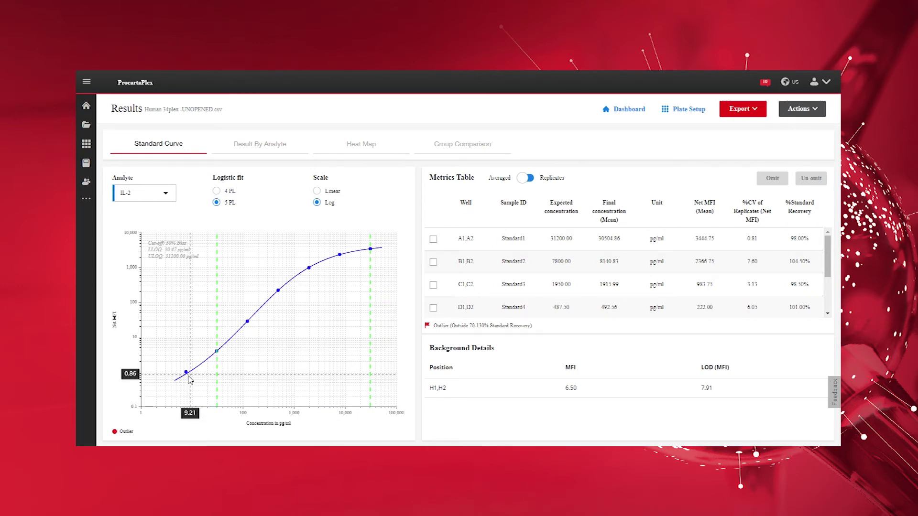
mouse_move(186, 376)
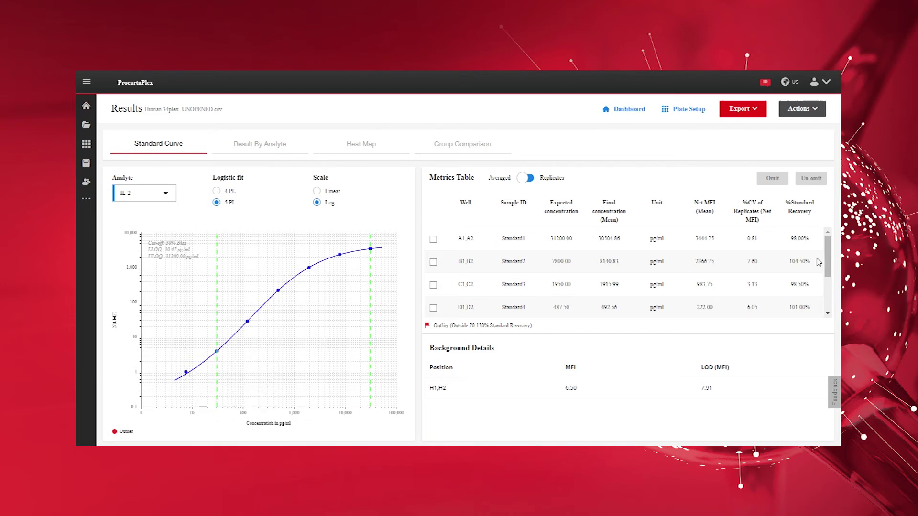
Omit the Standard7 point in wells G1,G2 and refit the IL-2 curve.
drag(828, 261, 652, 307)
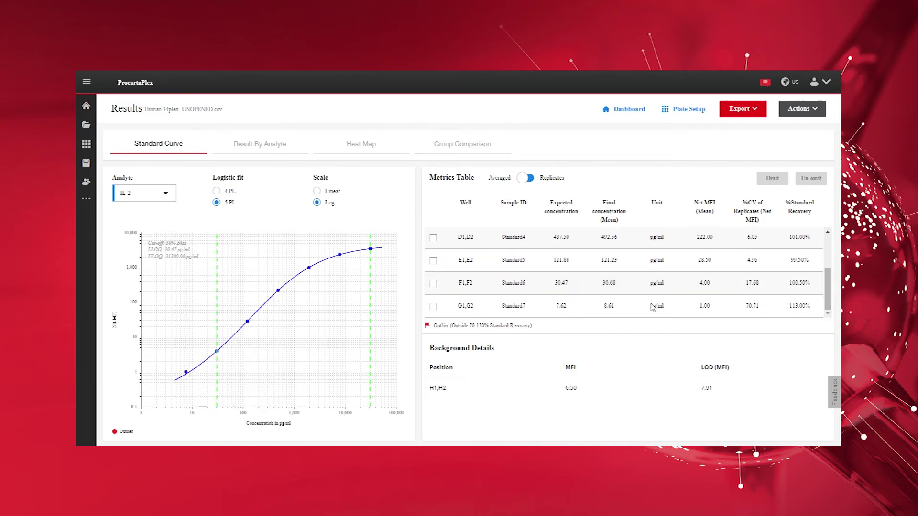
click(433, 308)
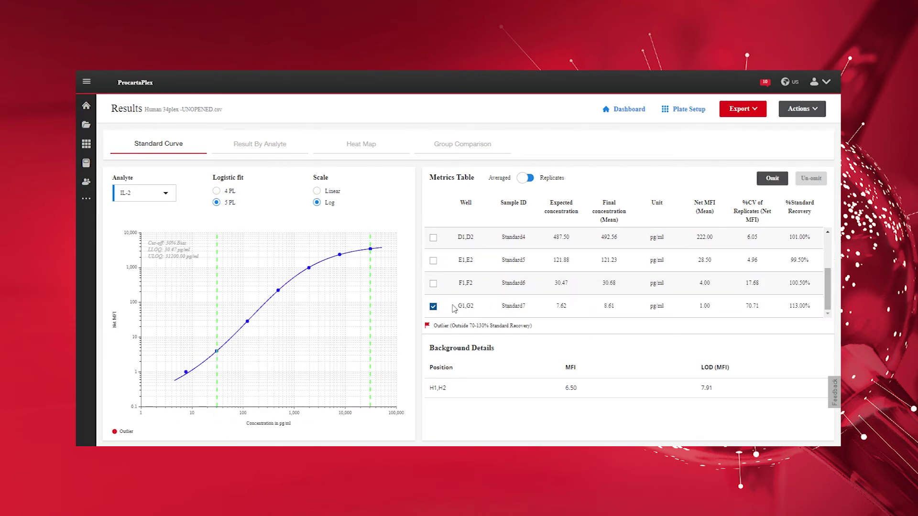
click(773, 185)
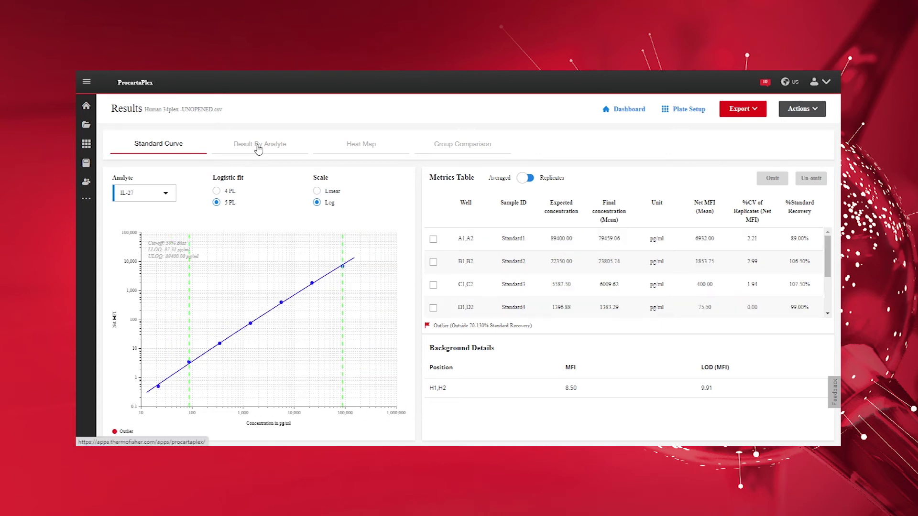
click(259, 150)
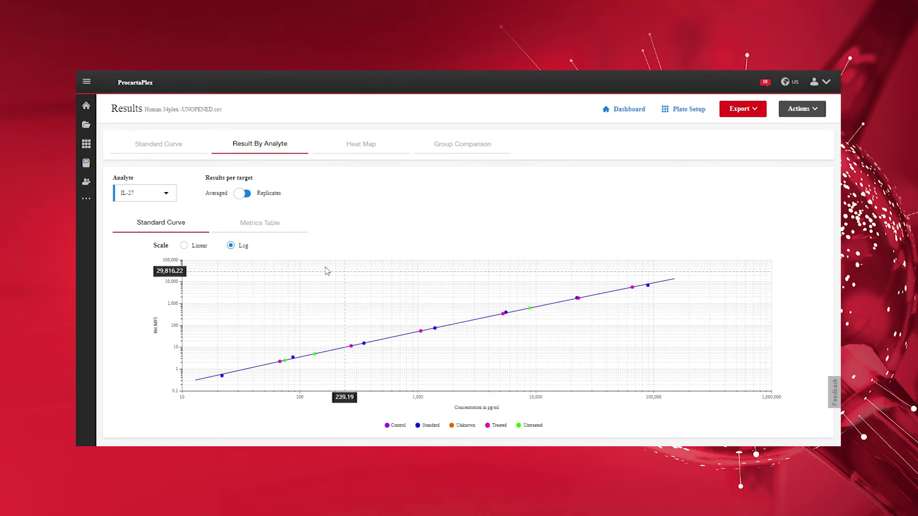
Show IL-17A's per-sample metrics table, ticking then unticking the A3,A4 row.
click(164, 196)
scroll(150, 236, up, 2)
click(149, 235)
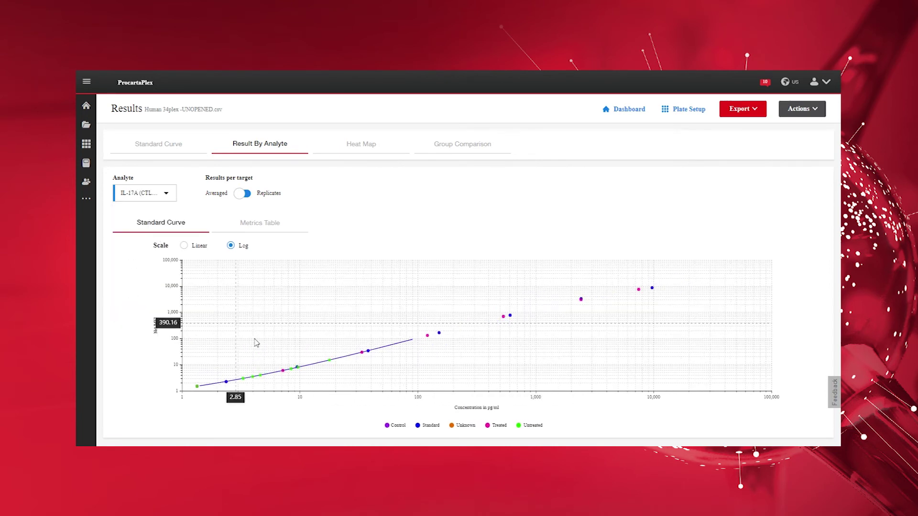
mouse_move(293, 373)
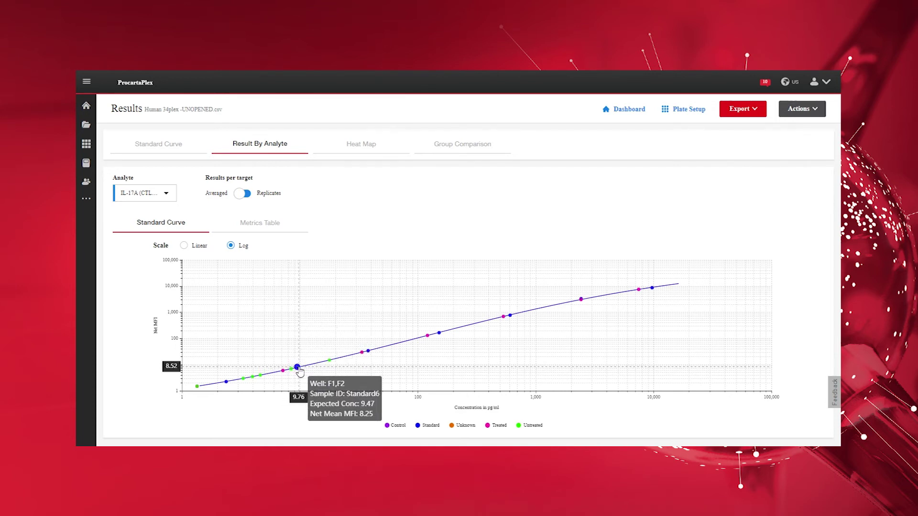
mouse_move(329, 363)
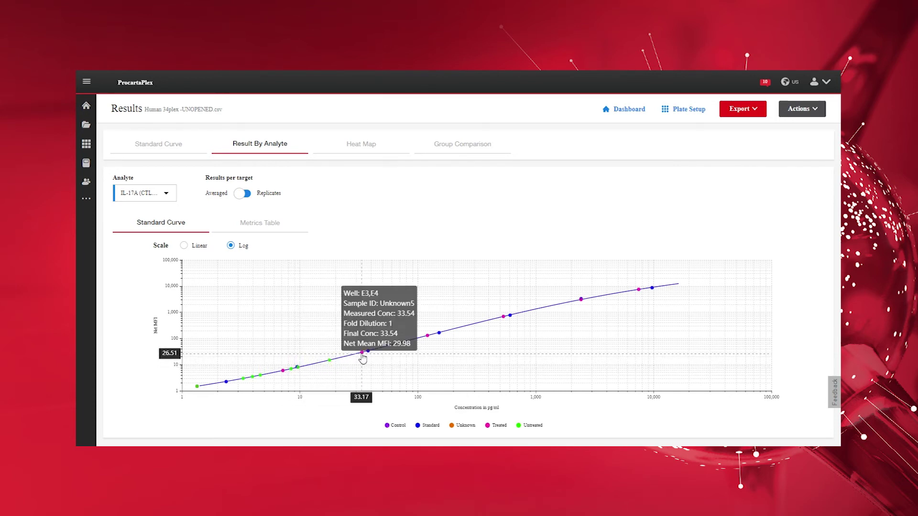
click(257, 230)
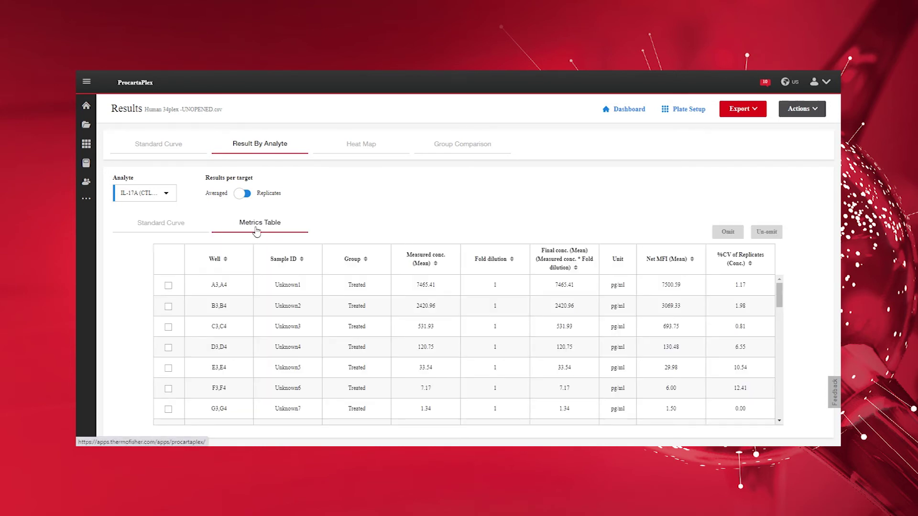
click(168, 285)
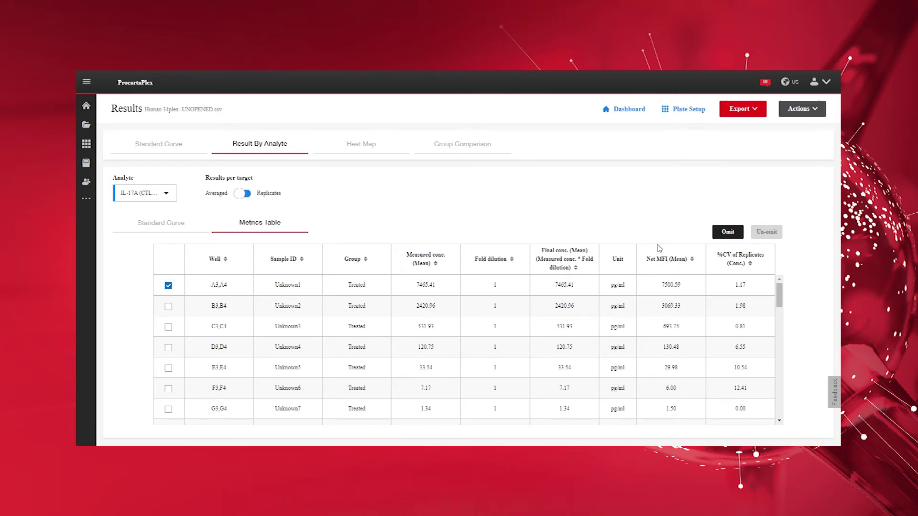
click(169, 286)
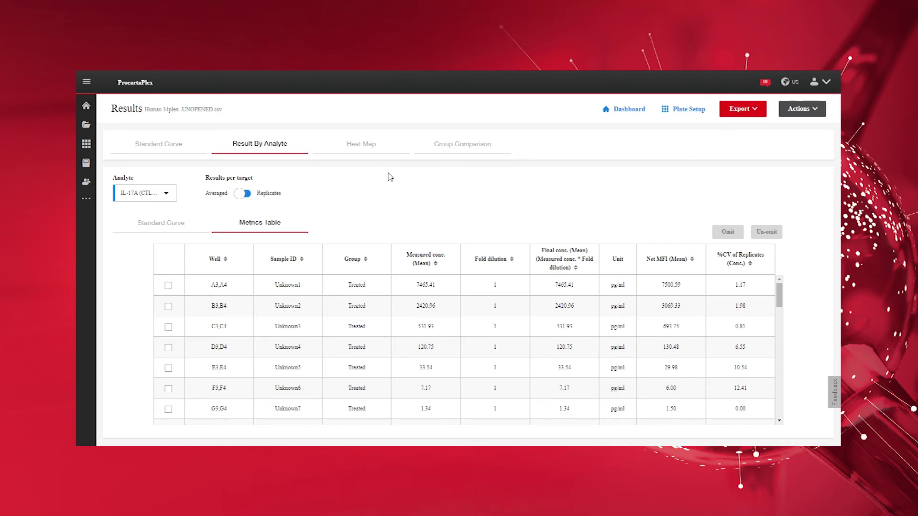
click(365, 154)
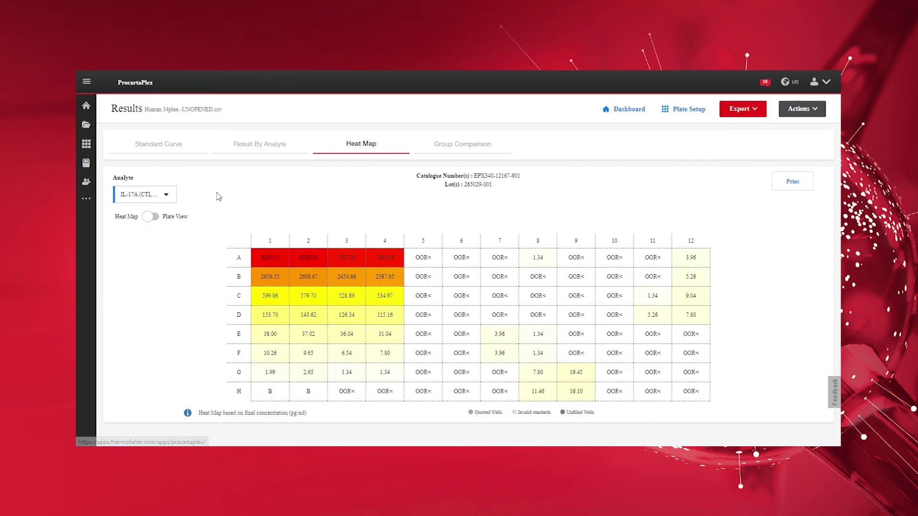
Review the IL-8 (CXCL8) heat map, then compare Treated versus Untreated groups.
click(167, 197)
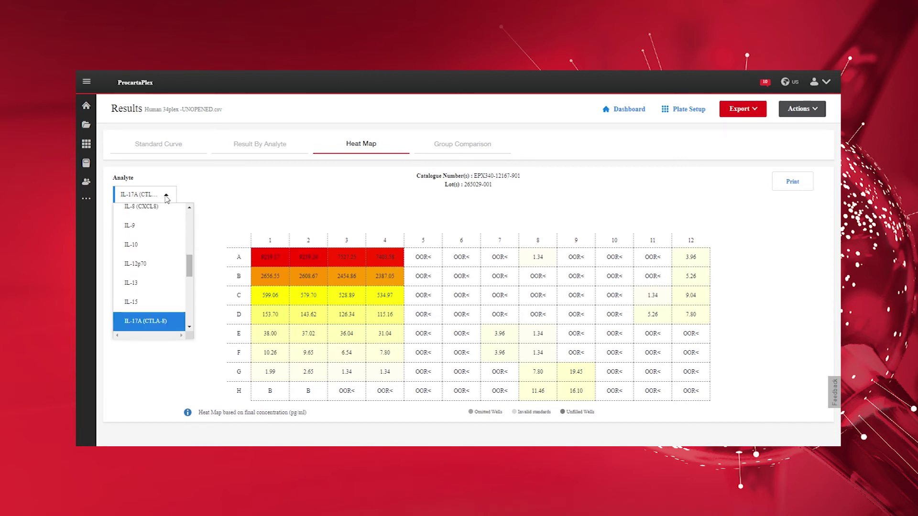
click(143, 319)
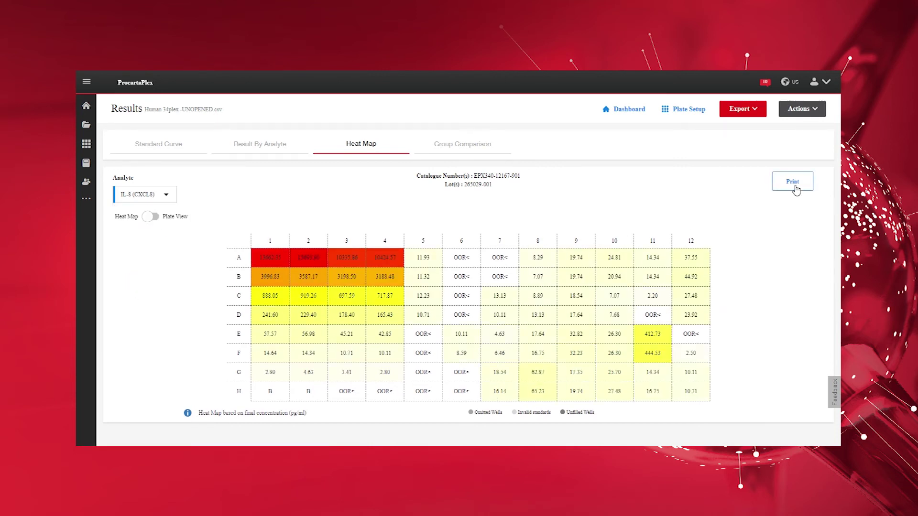
click(462, 146)
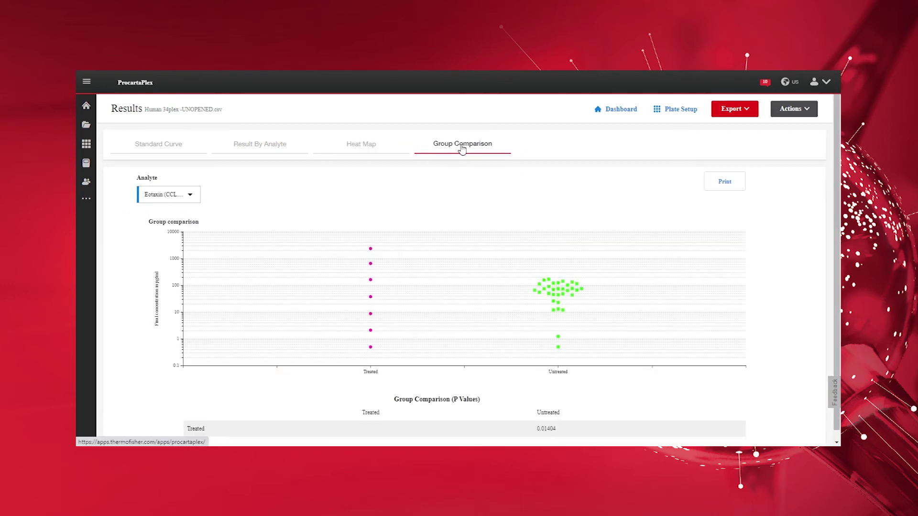
click(191, 196)
Compare groups for GM-CSF, then IFN gamma (Treated vs Untreated p = 0.00016).
click(177, 233)
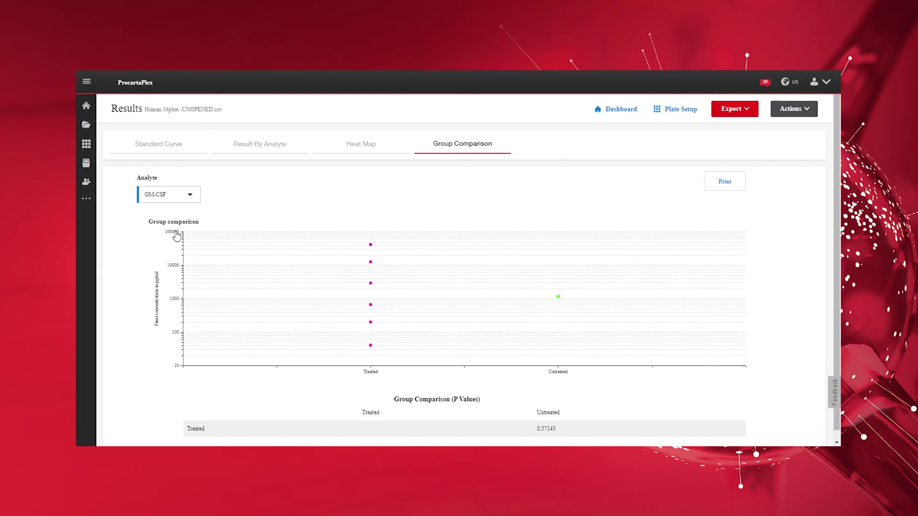
click(188, 197)
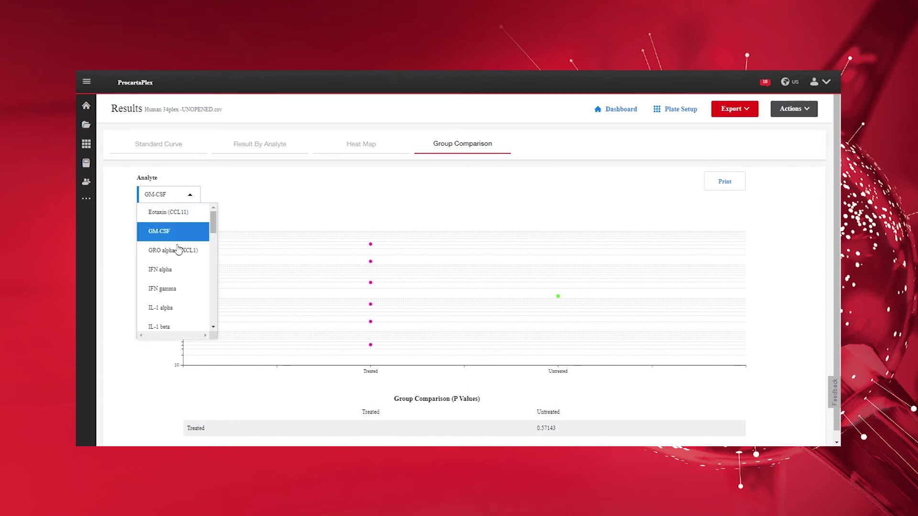
click(180, 289)
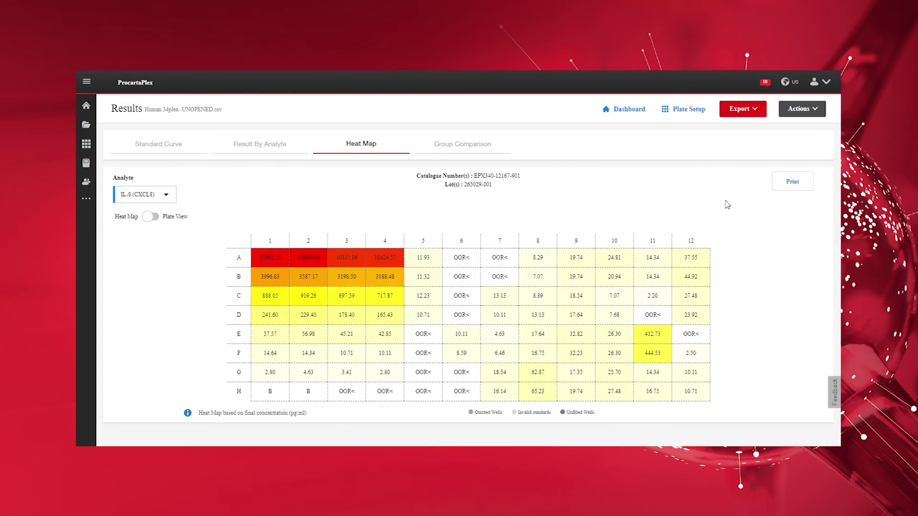
click(684, 111)
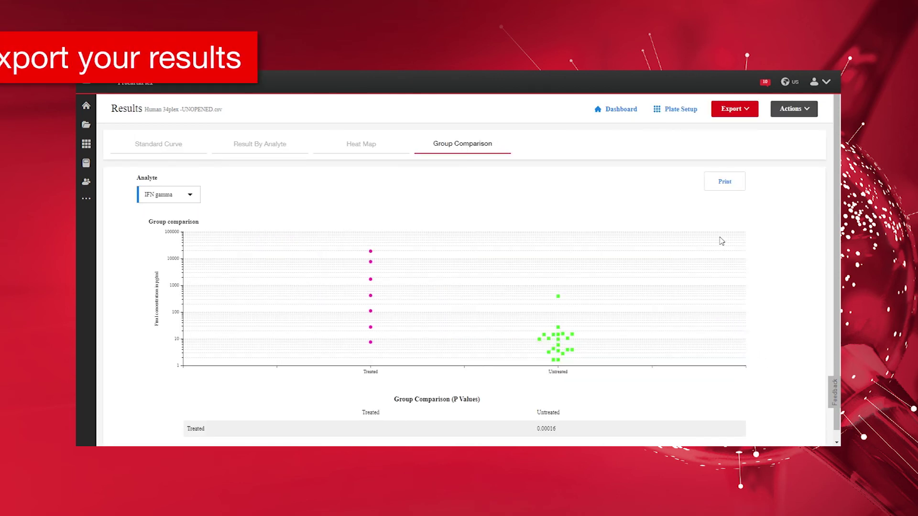
click(744, 115)
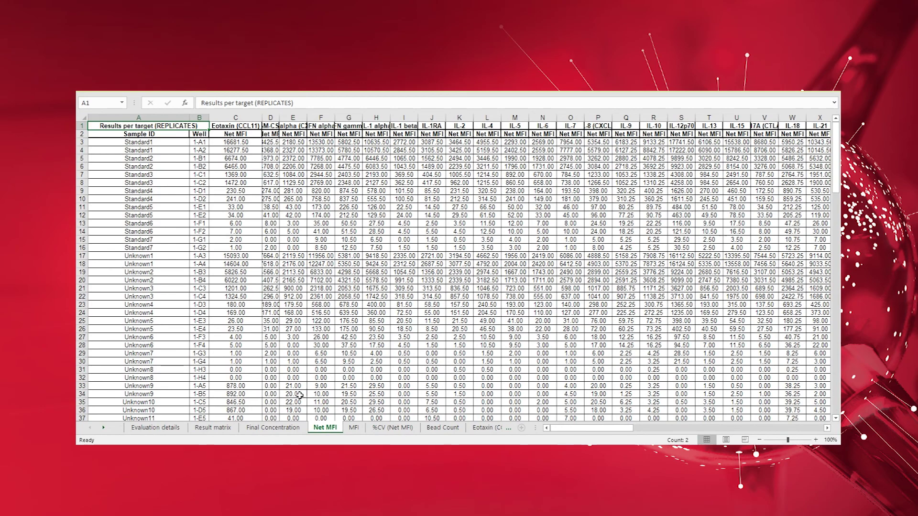
View the Final Concentration sheet of the exported Excel workbook.
click(273, 428)
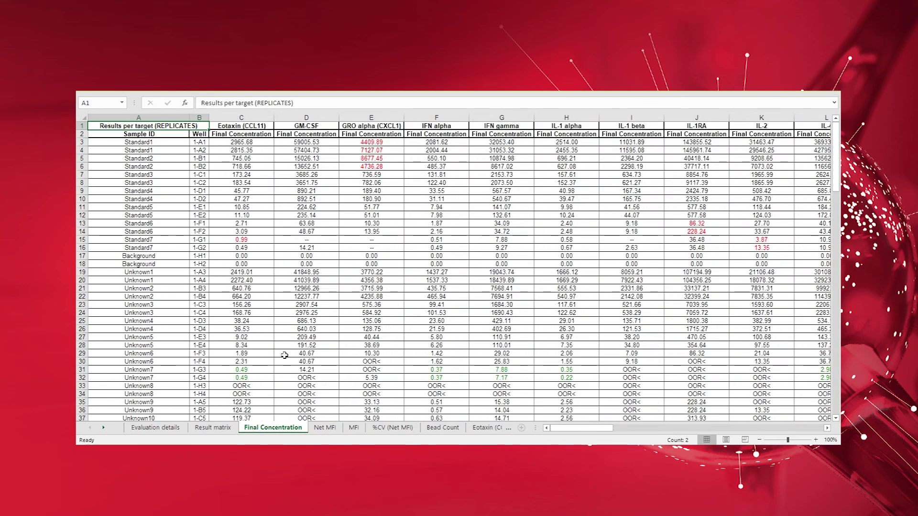